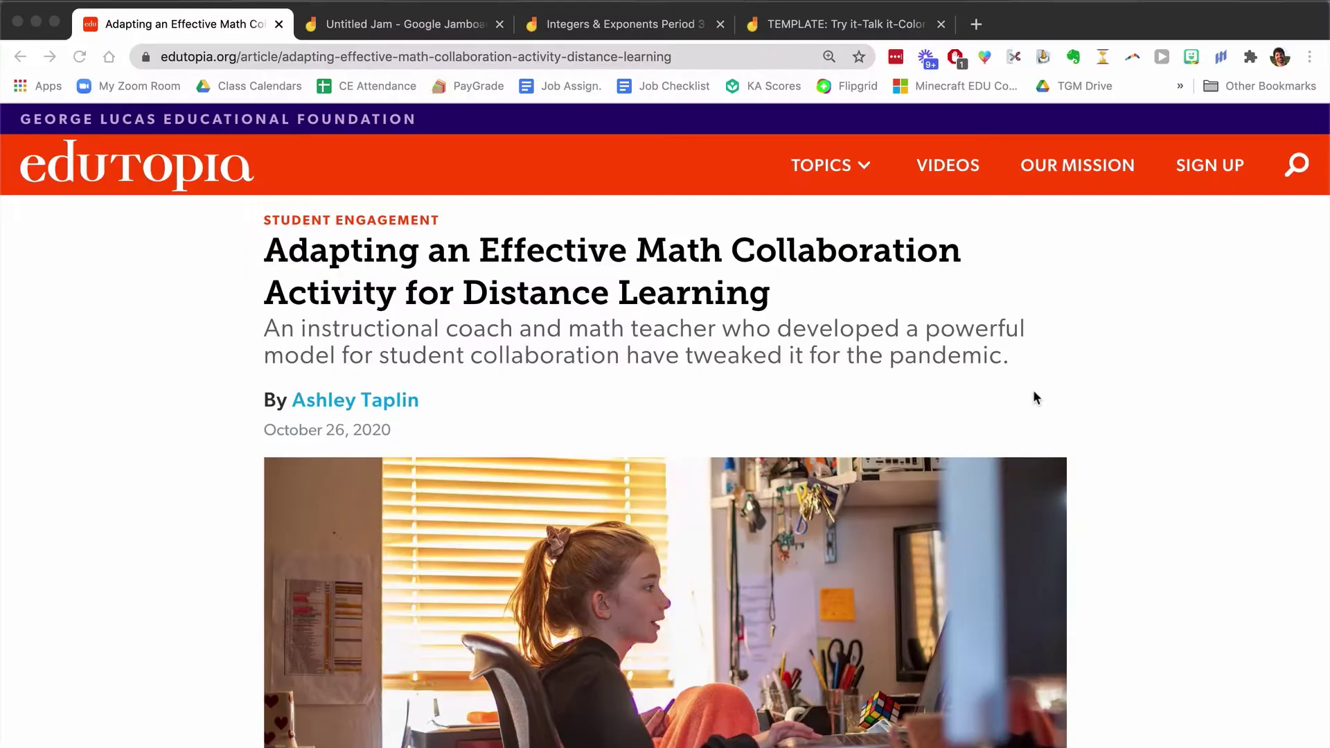
- Scroll into the opening paragraphs of the Try It, Talk It, Color It, Check It article
scroll(1035, 397, down, 5)
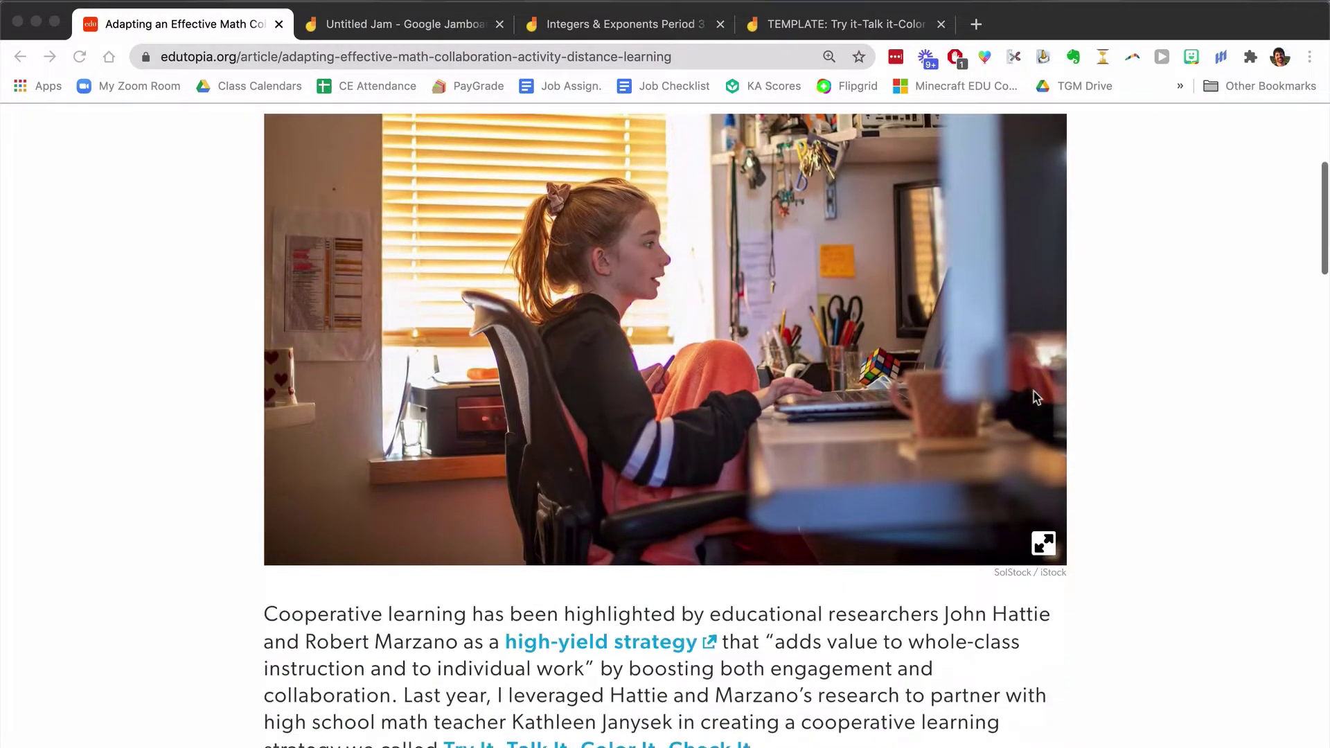
scroll(1036, 398, down, 3)
scroll(1033, 389, down, 3)
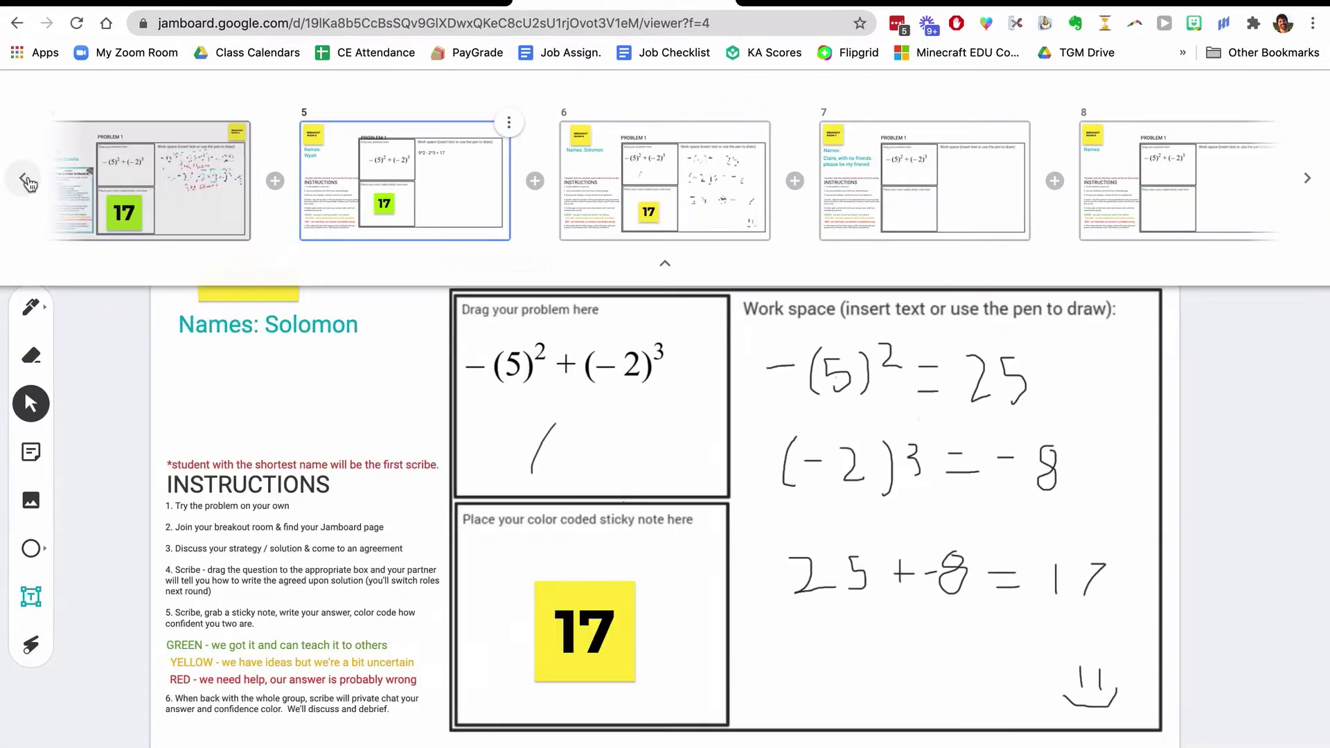
- Step back through the student frames from frame 4 to frame 1
click(25, 181)
click(25, 182)
click(26, 182)
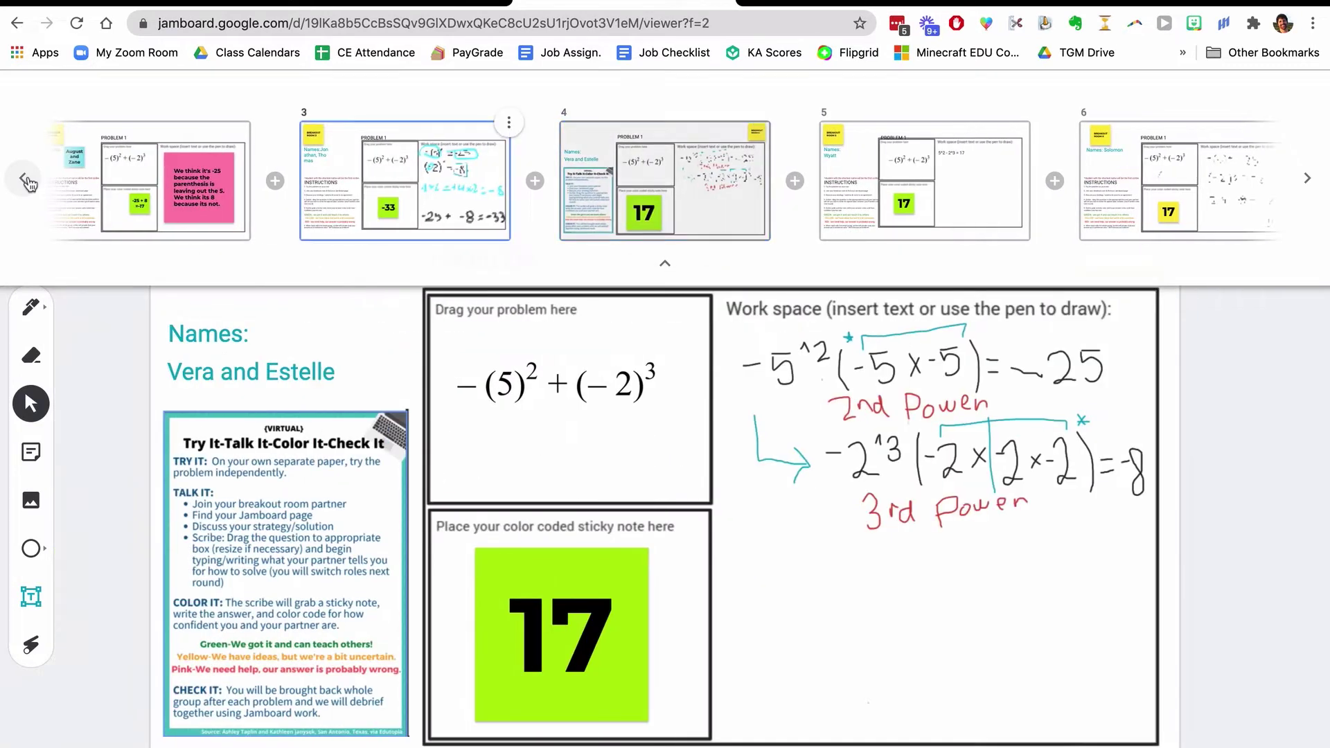
click(27, 181)
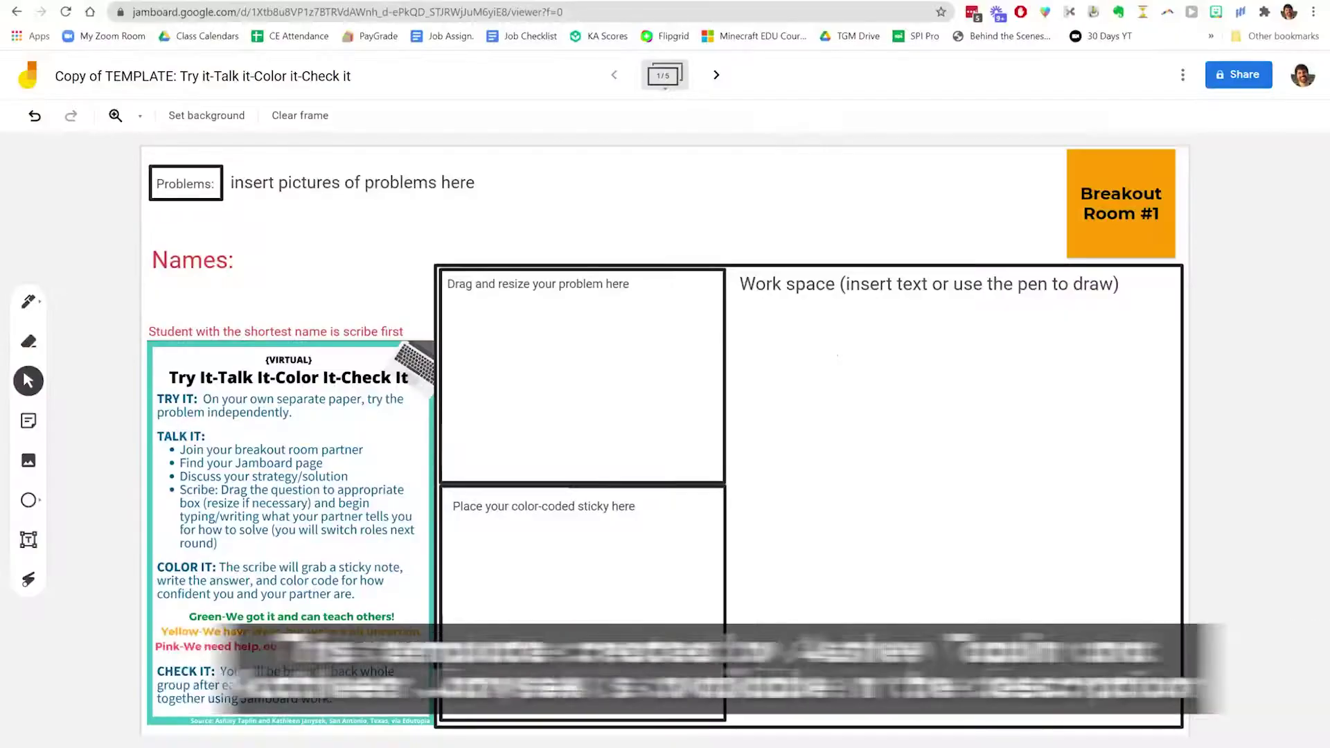
- Expand the frame strip to show thumbnails of all the frames
click(664, 74)
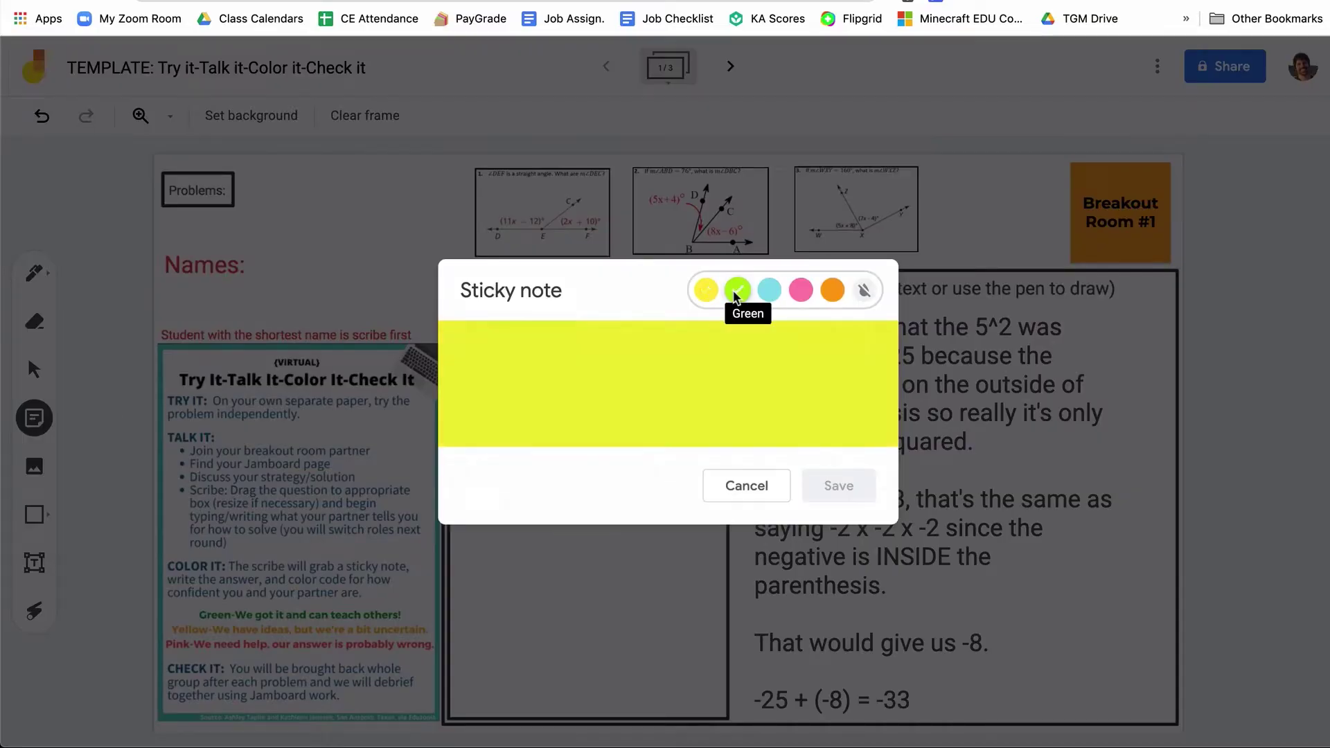
- Place a green -33 sticky in the color-coded box, resize it, then delete it
click(736, 293)
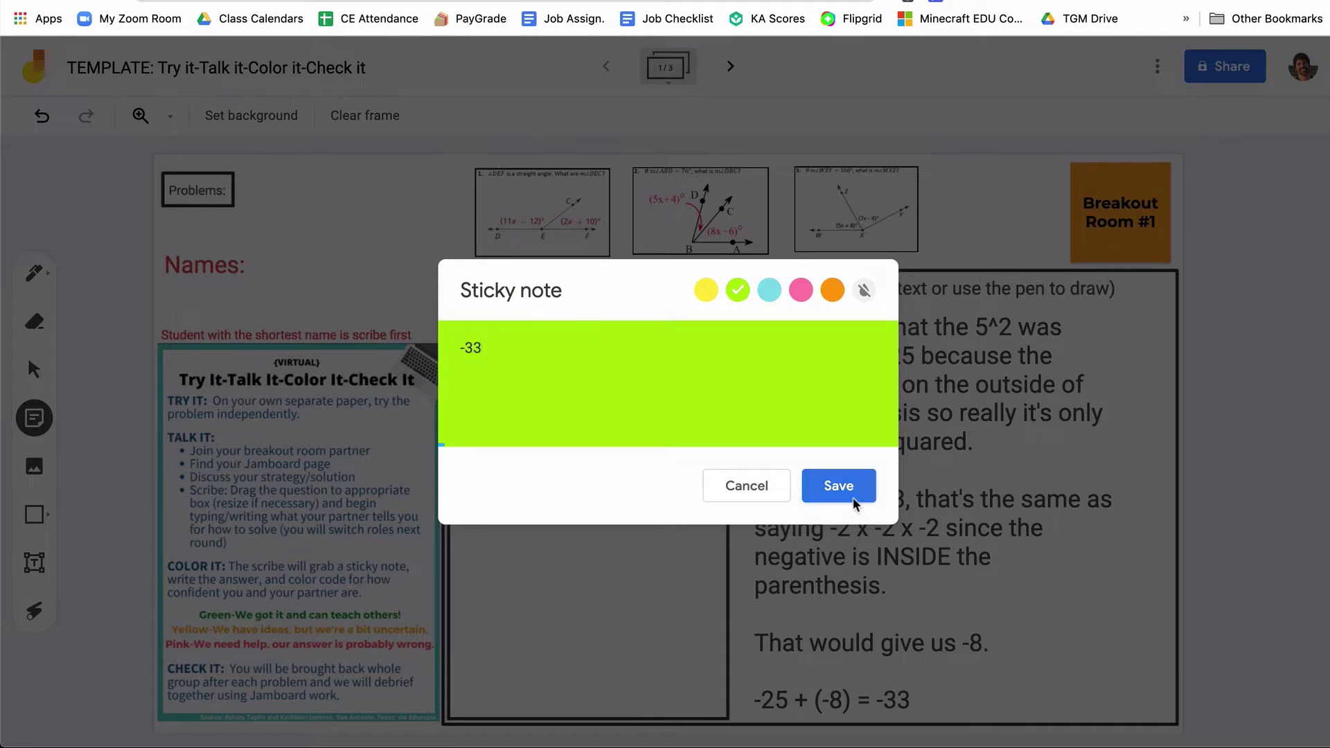
click(838, 486)
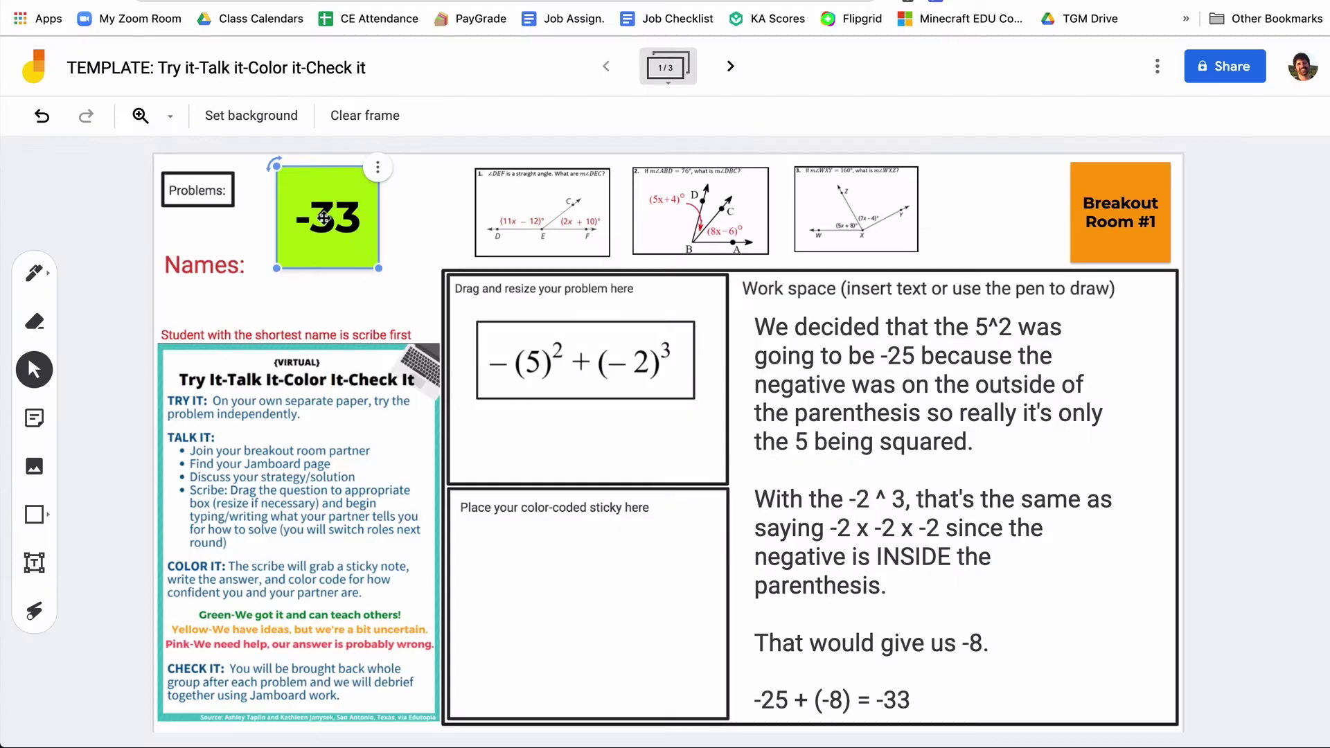
drag(323, 219, 527, 578)
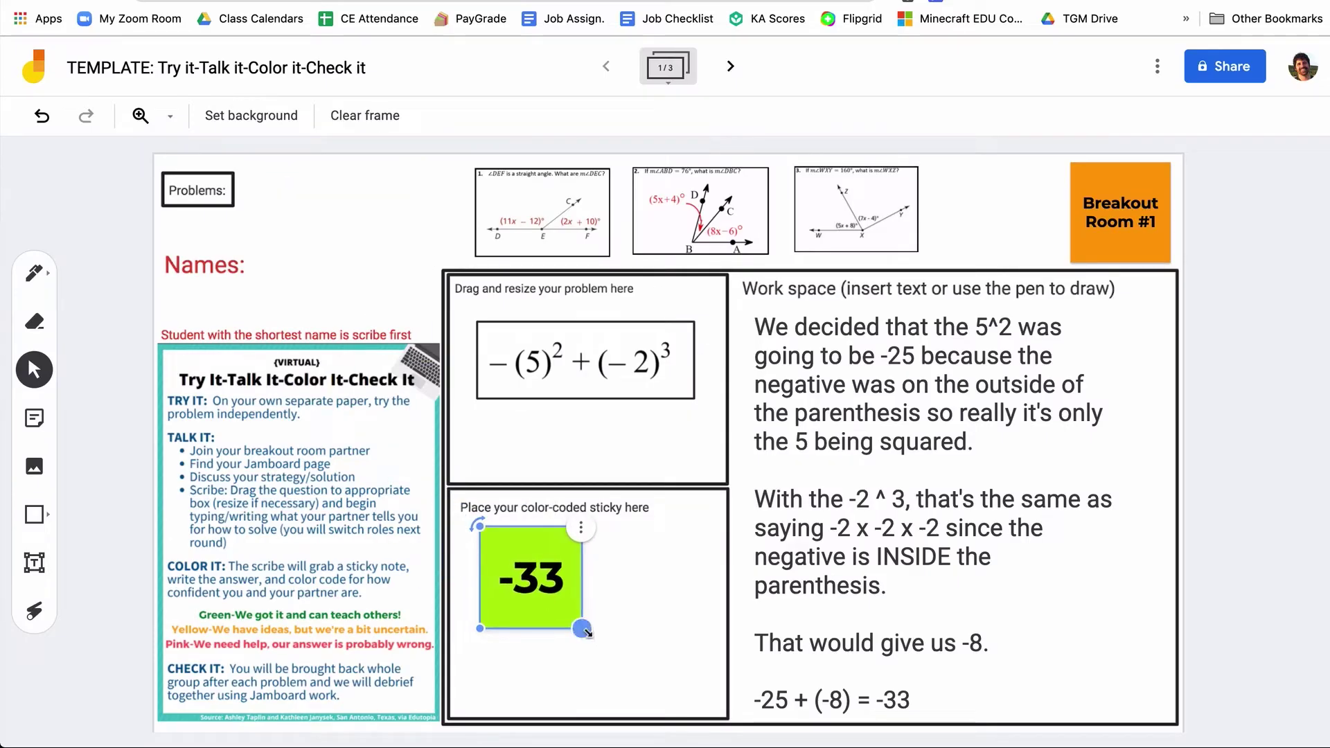
mouse_move(586, 632)
mouse_down()
mouse_move(646, 694)
mouse_move(600, 631)
mouse_up()
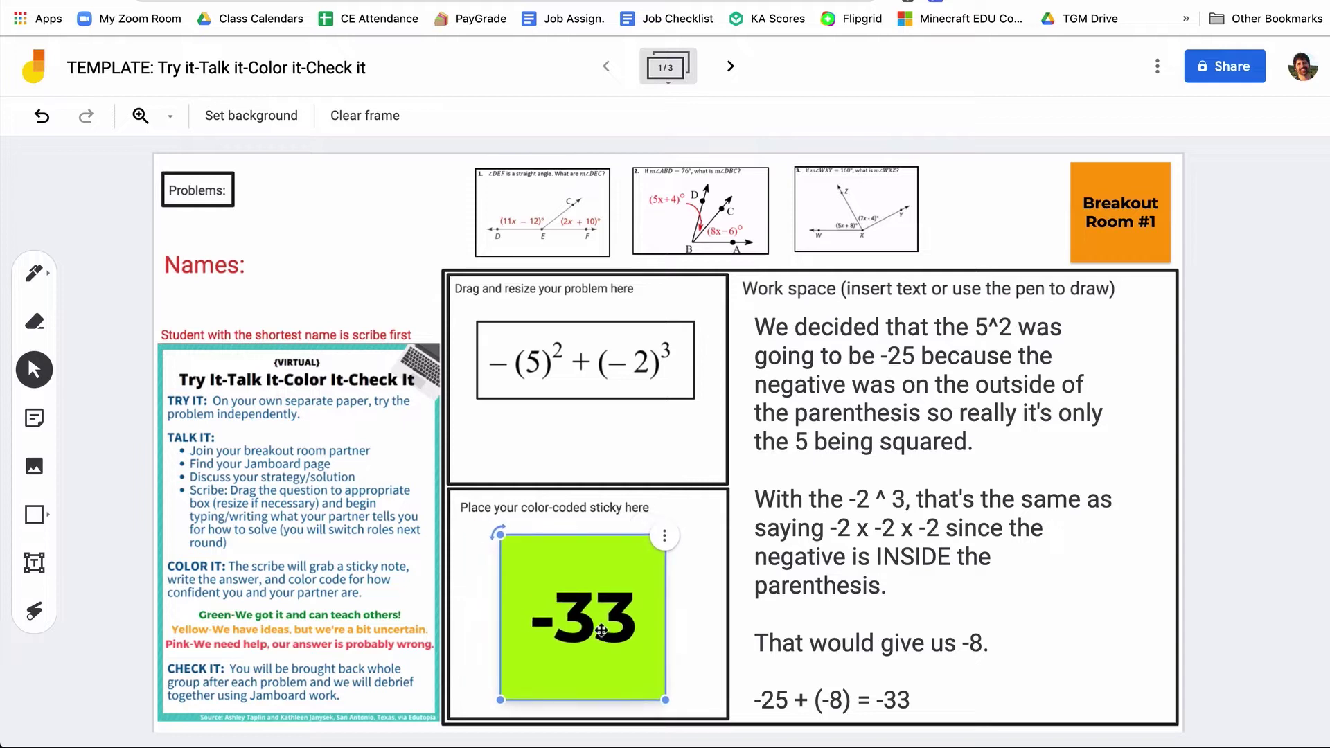
click(702, 628)
click(599, 644)
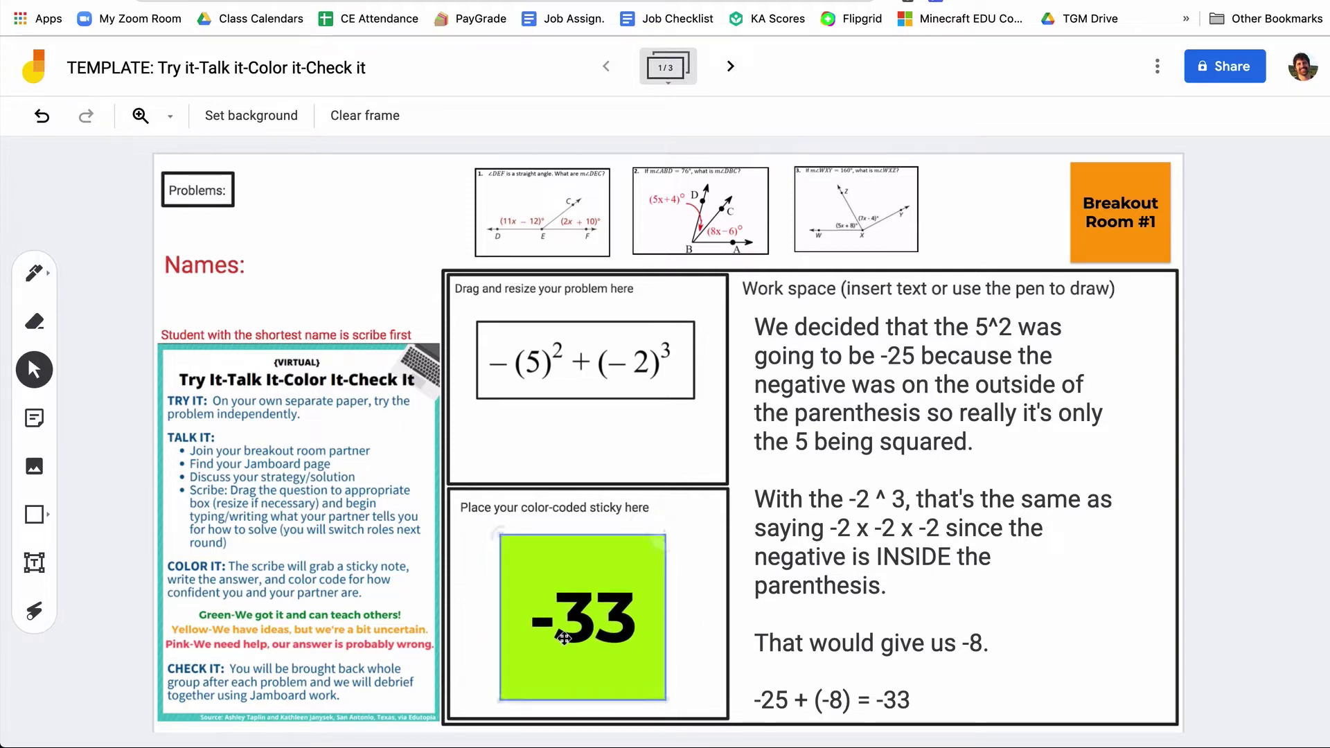
key(Delete)
- Add a yellow -33 answer sticky note and enlarge it in the box
click(34, 419)
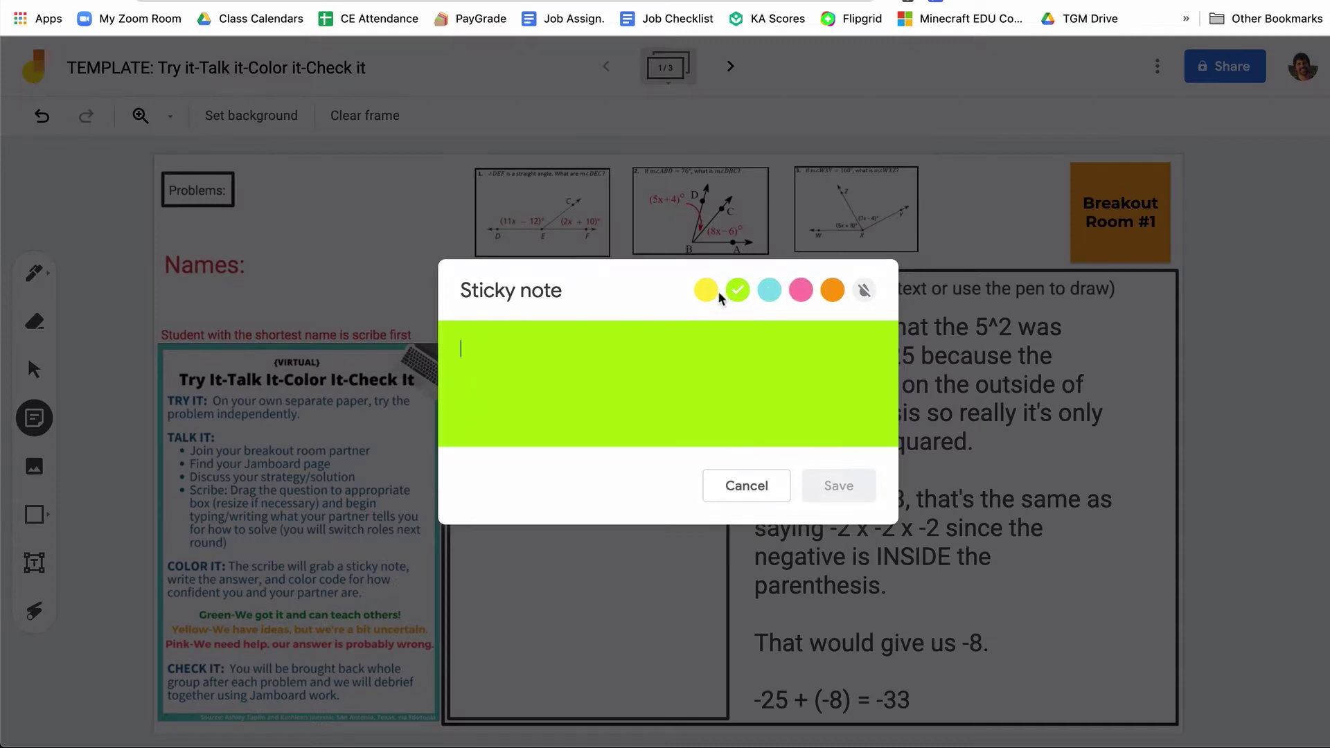
click(707, 291)
text(-33)
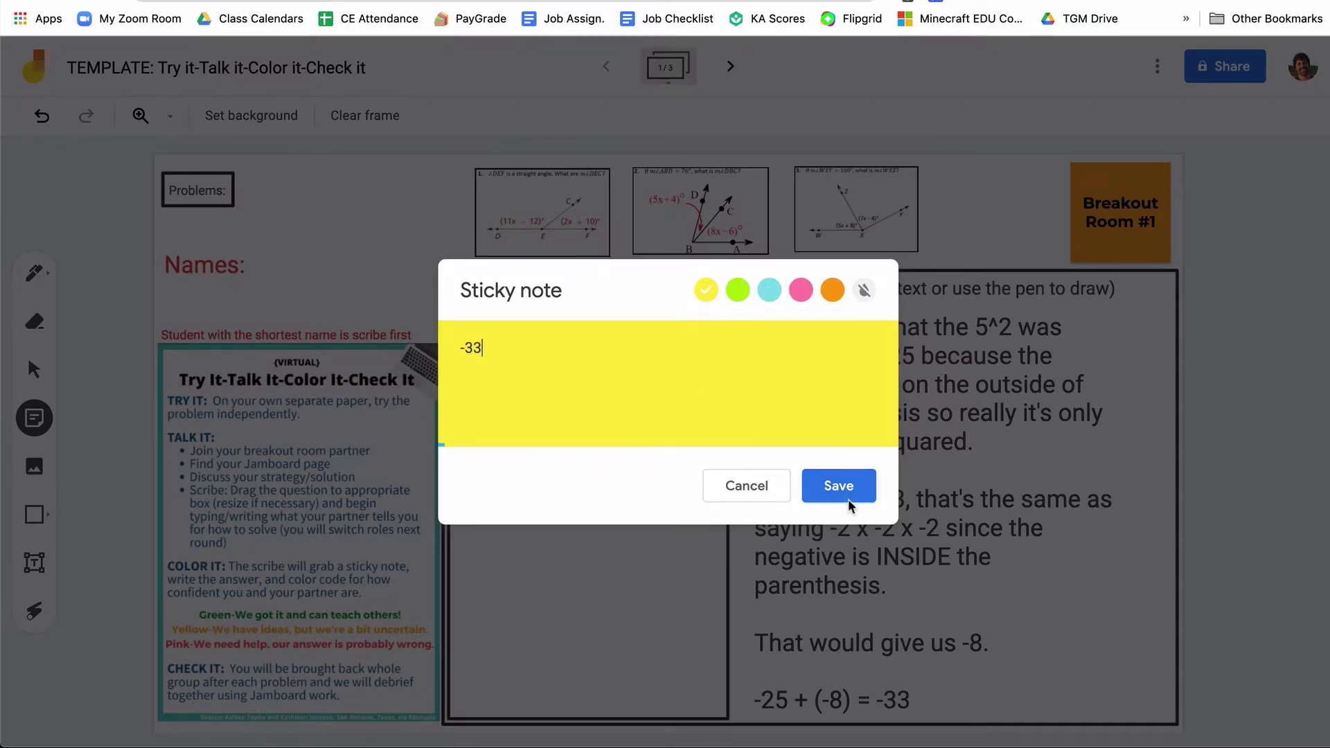
click(838, 485)
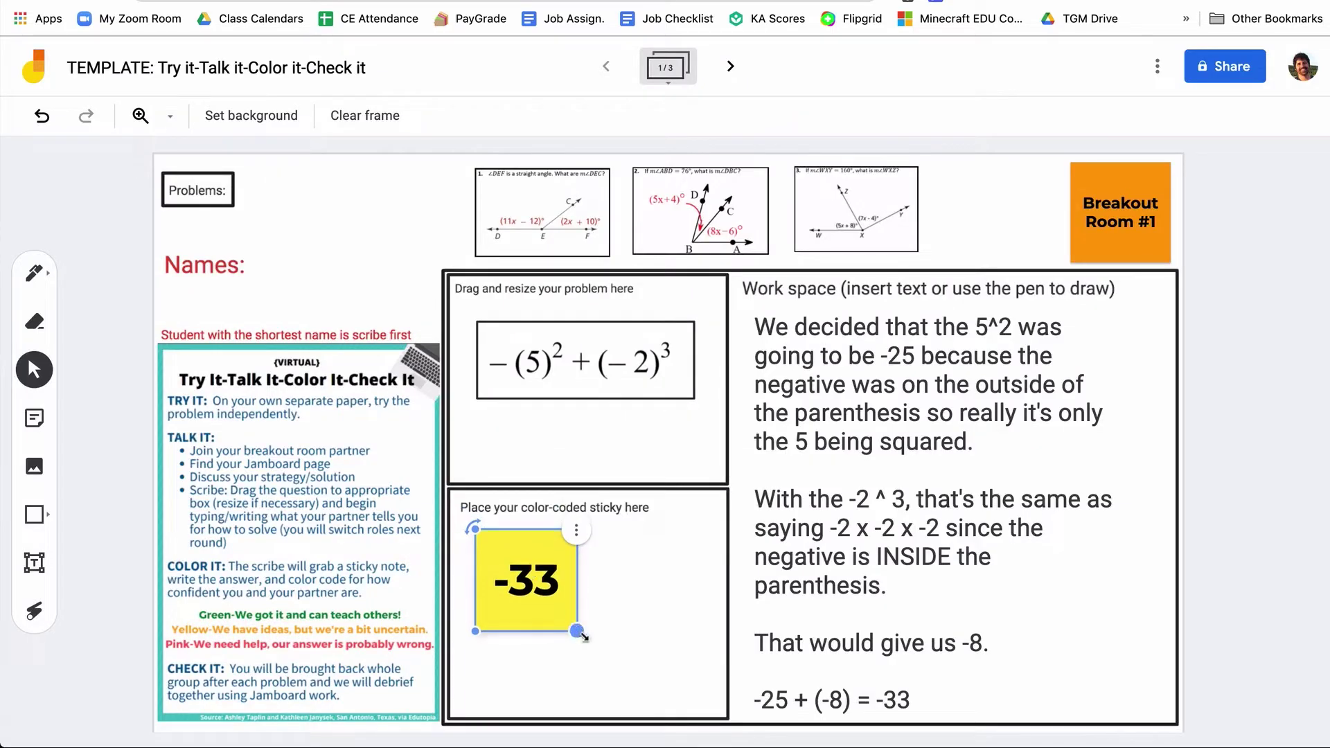
drag(584, 636, 673, 699)
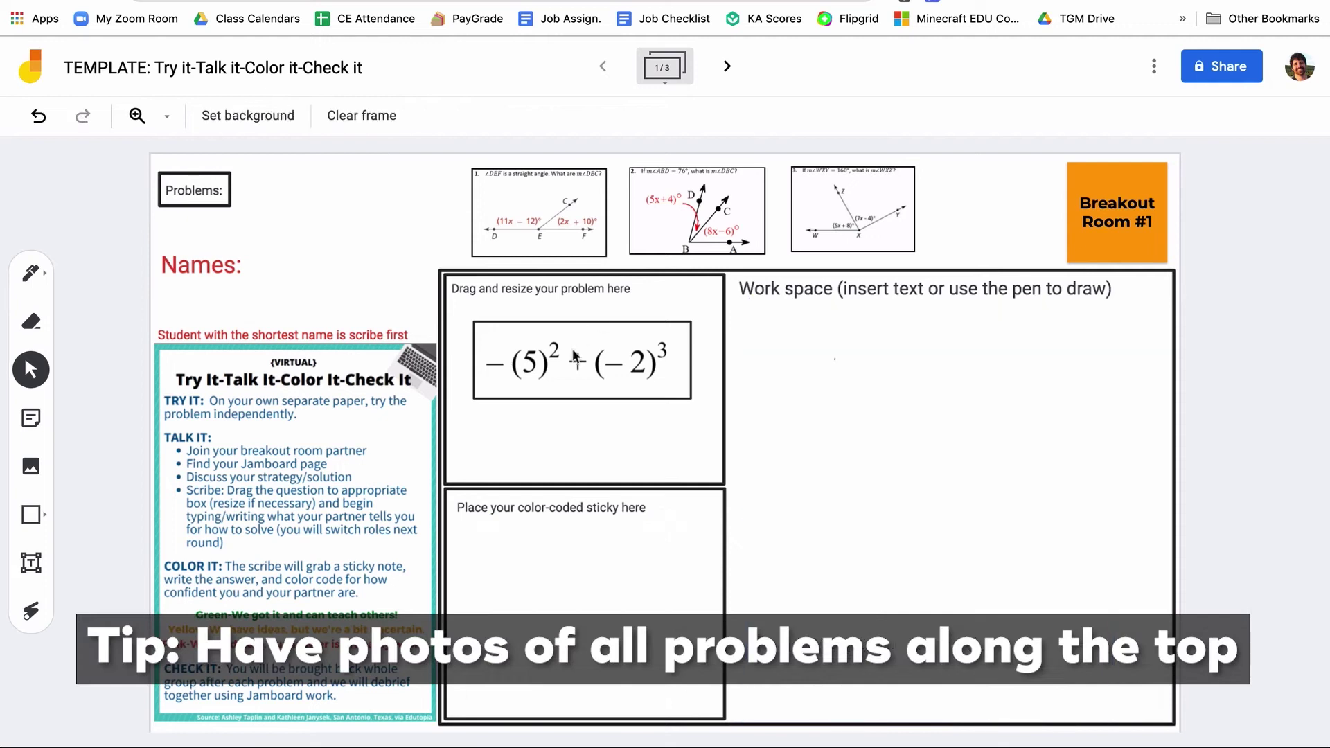
- Move the problem image up to the top of the frame
drag(576, 357, 374, 212)
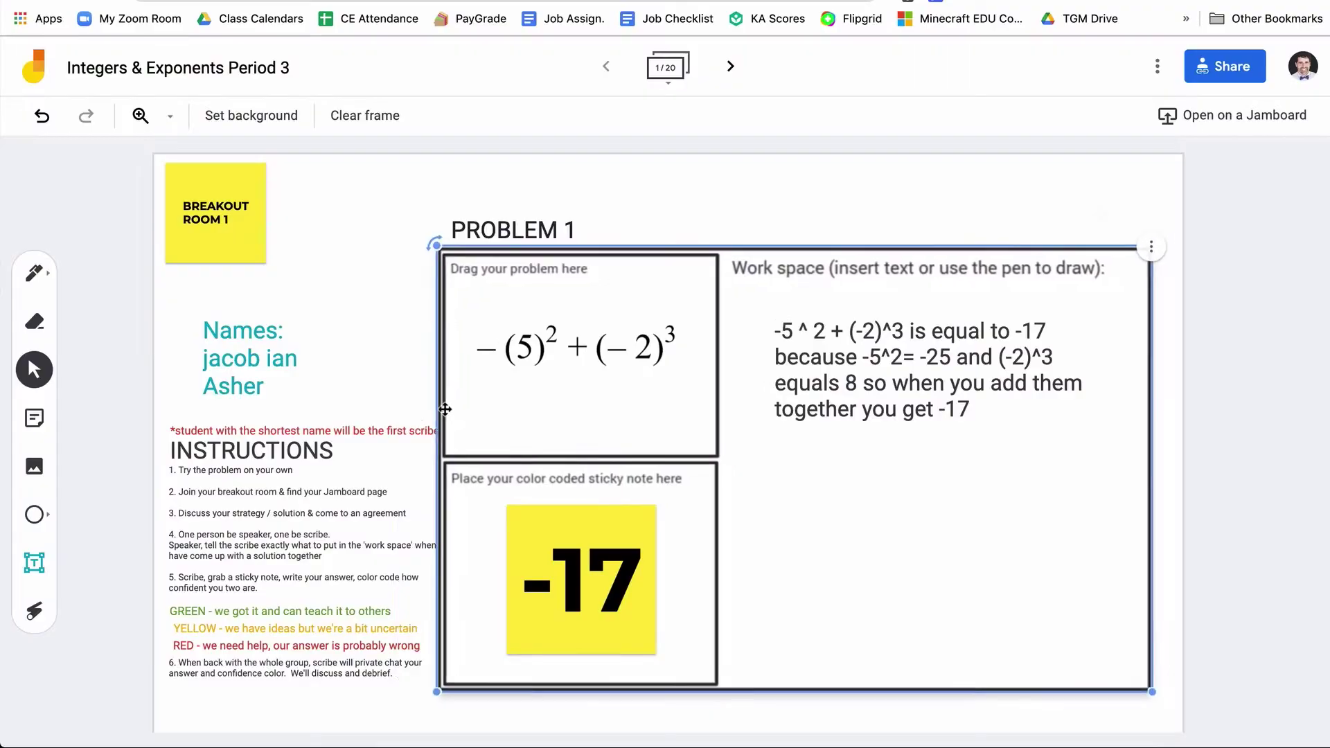
- Undo and redo recent edits, putting the Instructions box back in place
key(ctrl+z)
key(ctrl+shift+z)
key(ctrl+shift+z)
key(ctrl+shift+z)
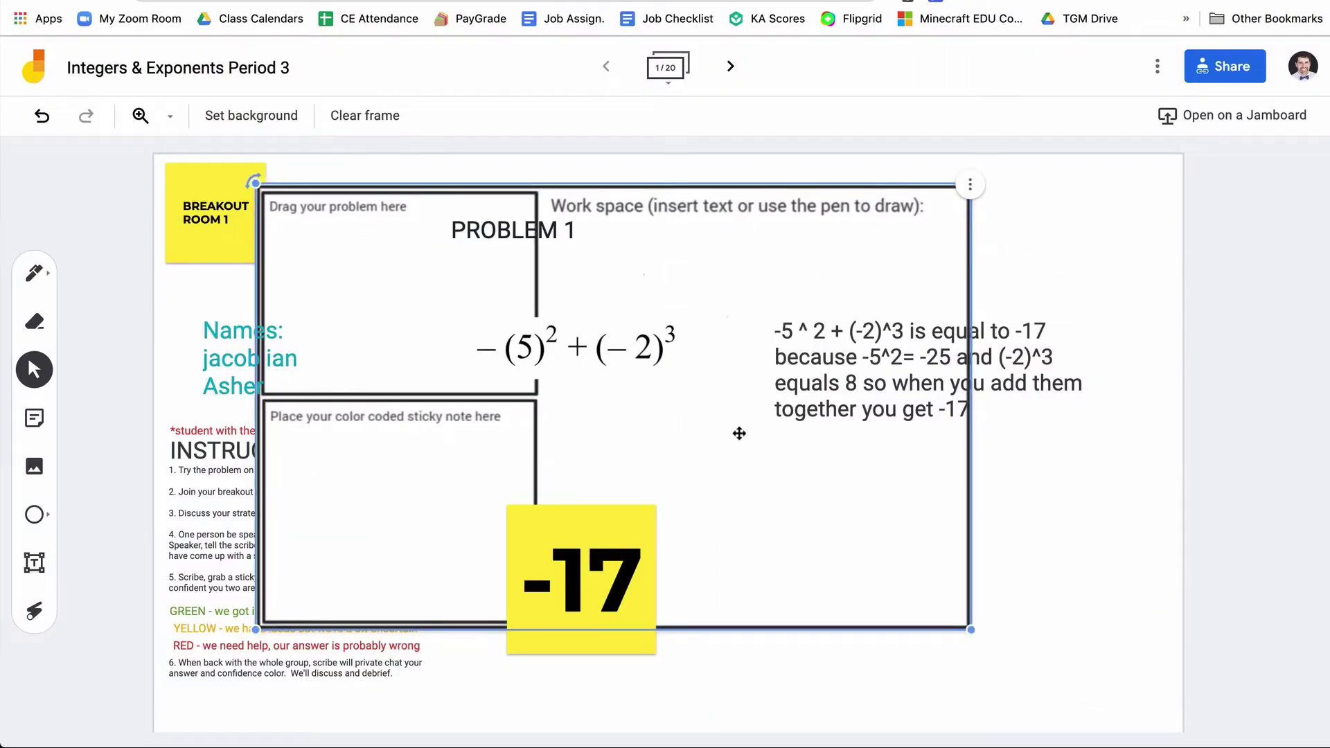
key(ctrl+z)
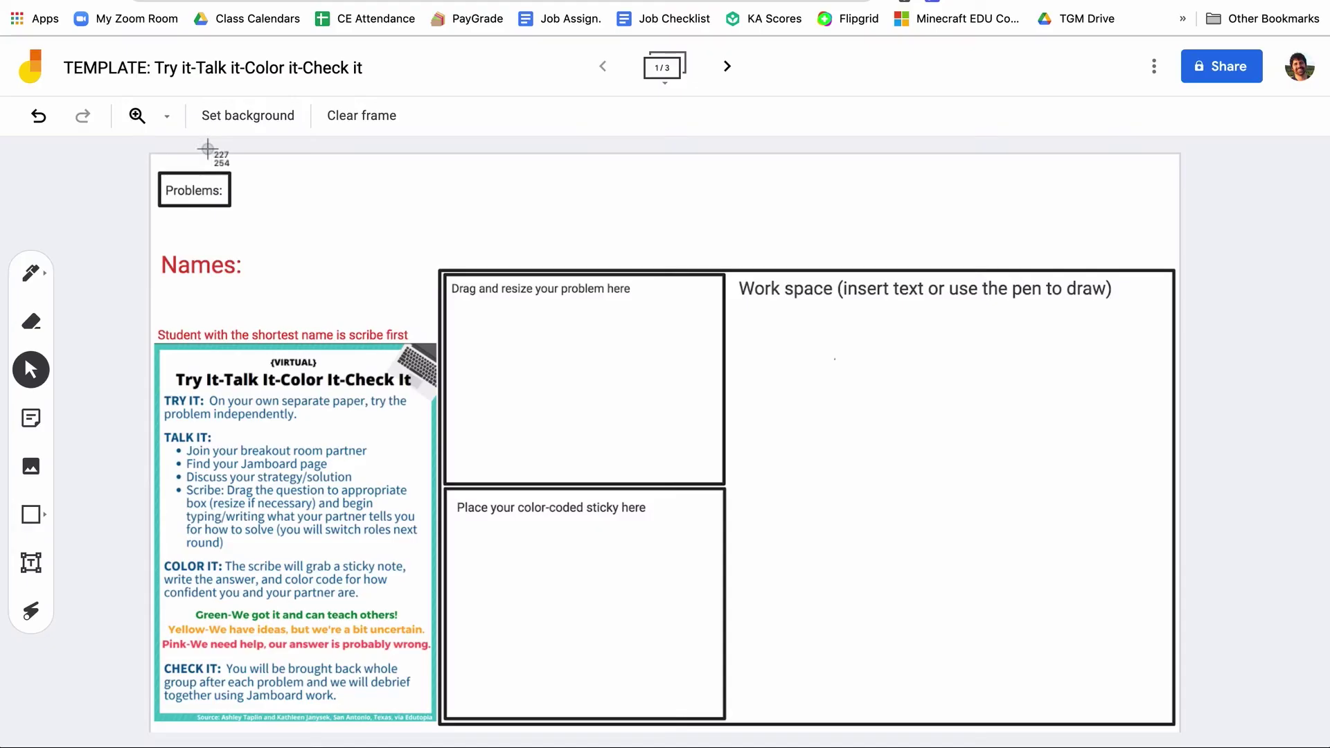
- Screenshot the template frame and upload it from the Desktop as the blank frame's background image
drag(148, 150, 1188, 742)
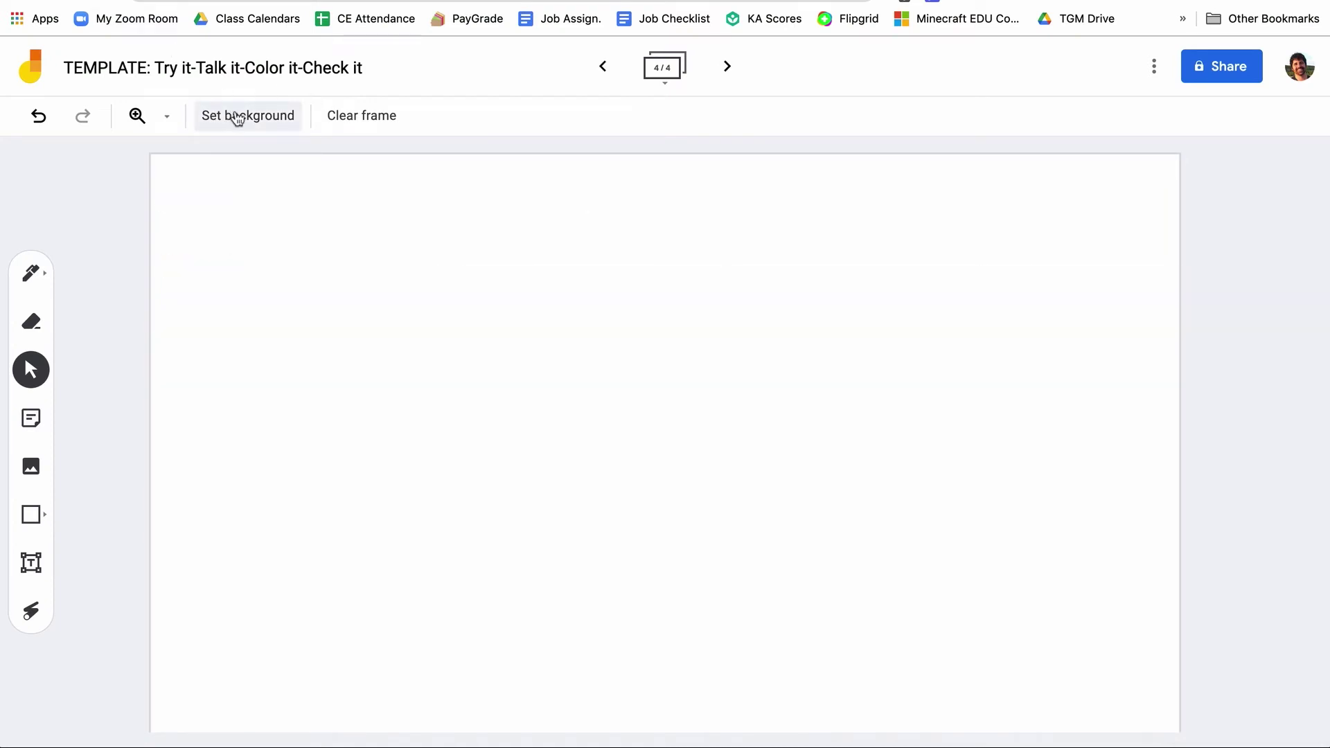
click(237, 119)
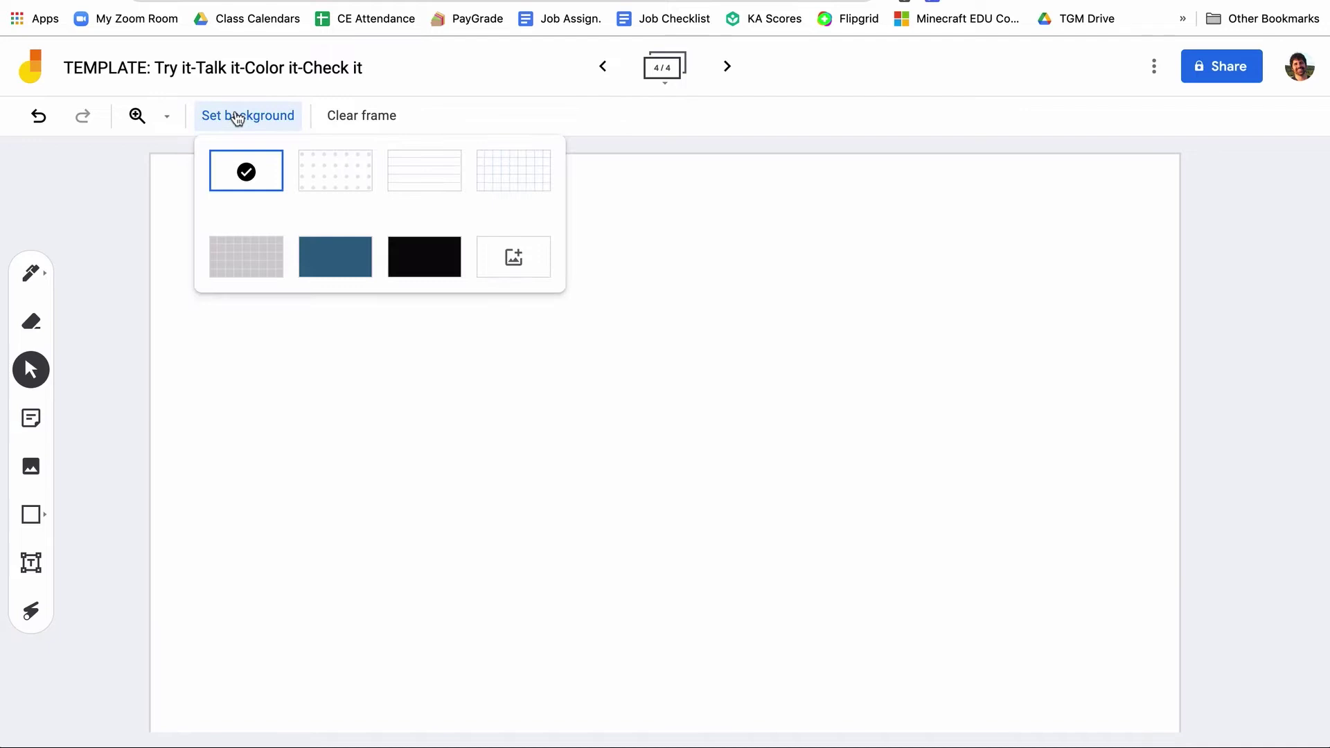
click(516, 261)
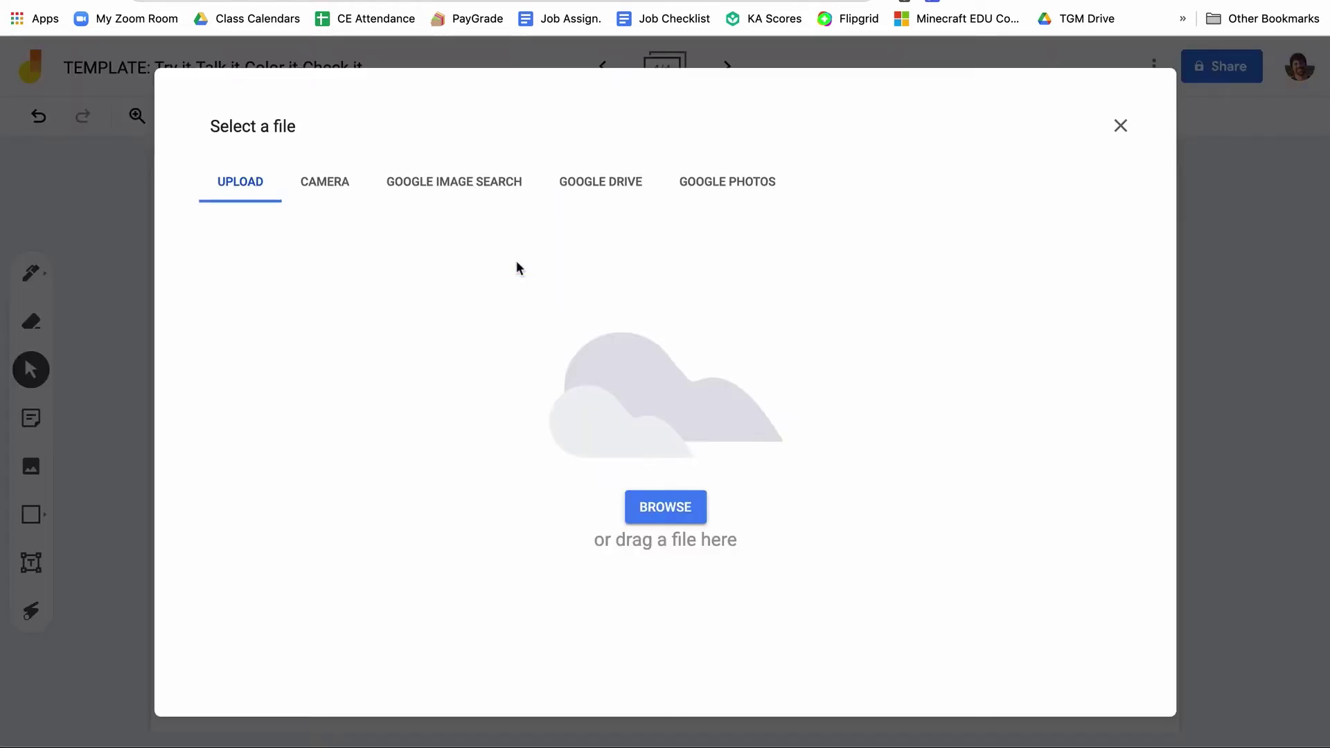
click(665, 506)
click(53, 101)
double_click(208, 70)
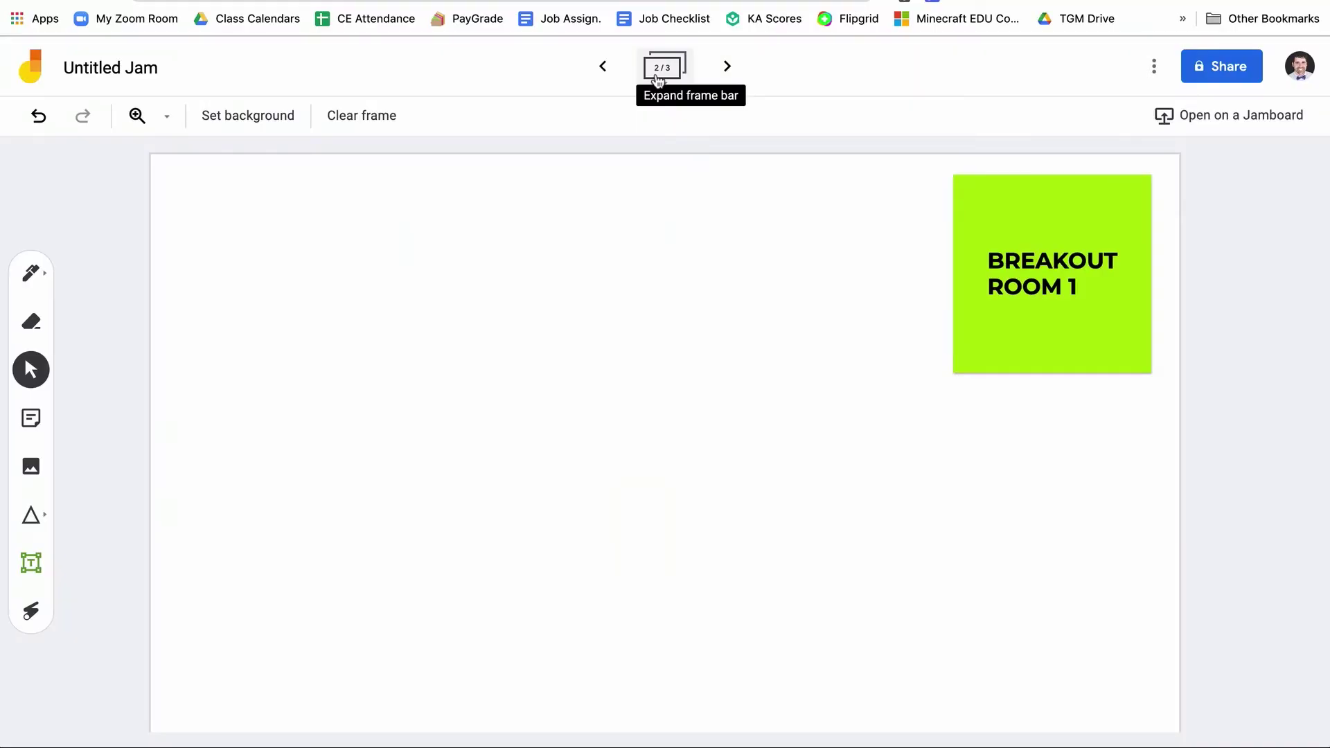
- Expand the frame bar to view all three frames of the Untitled Jam
click(659, 75)
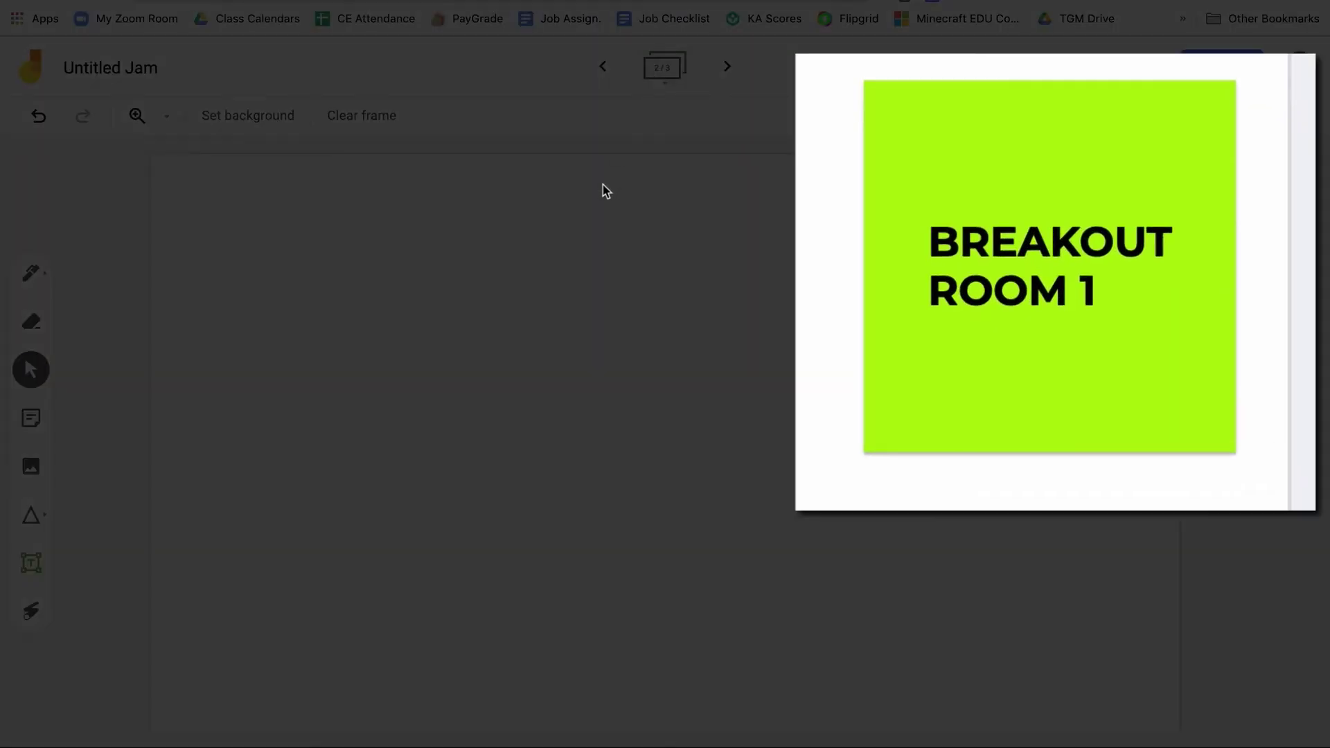